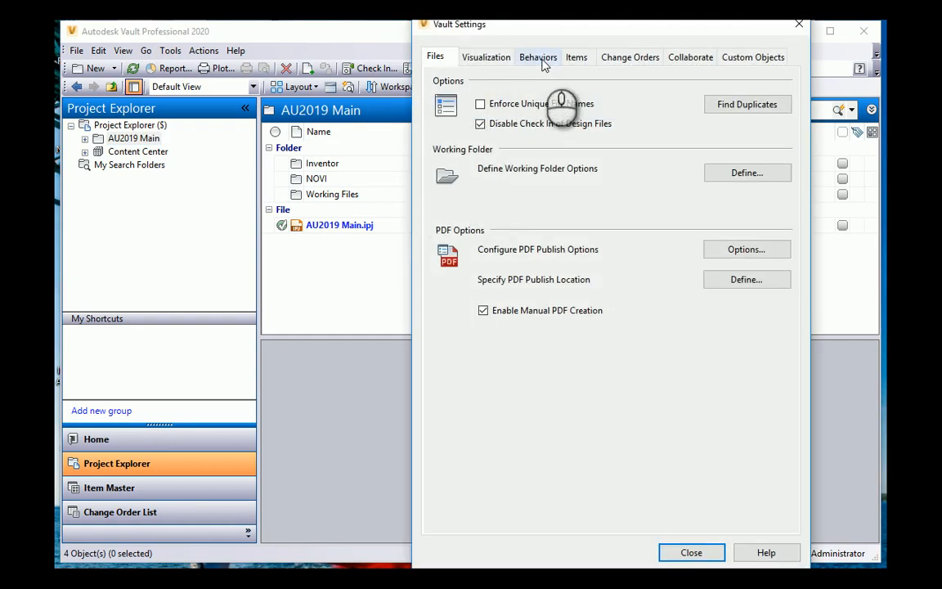
Step: Create a new property definition named RevAuthor with the Text data type
{"action": "left_click", "coordinate": [540, 59]}
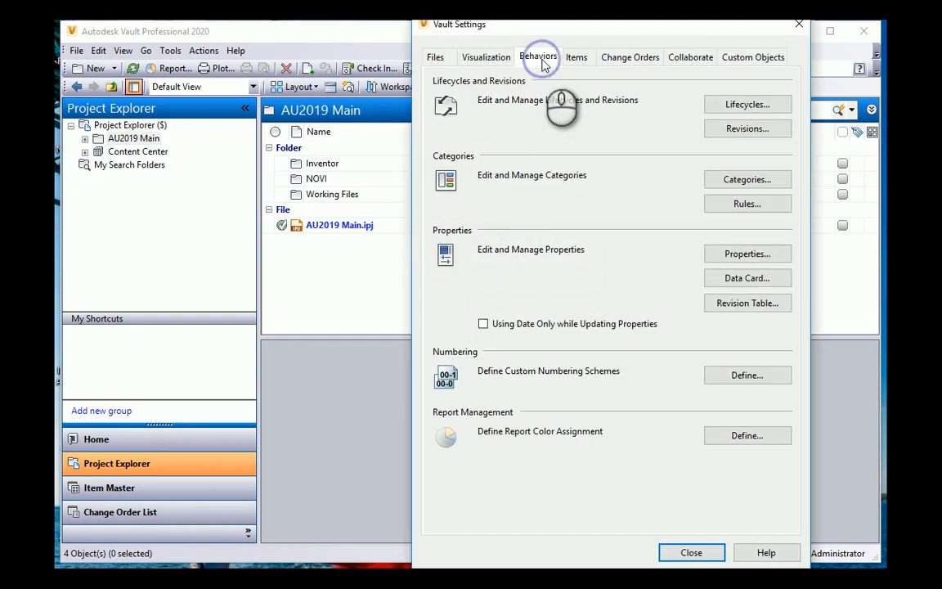
{"action": "left_click", "coordinate": [749, 254]}
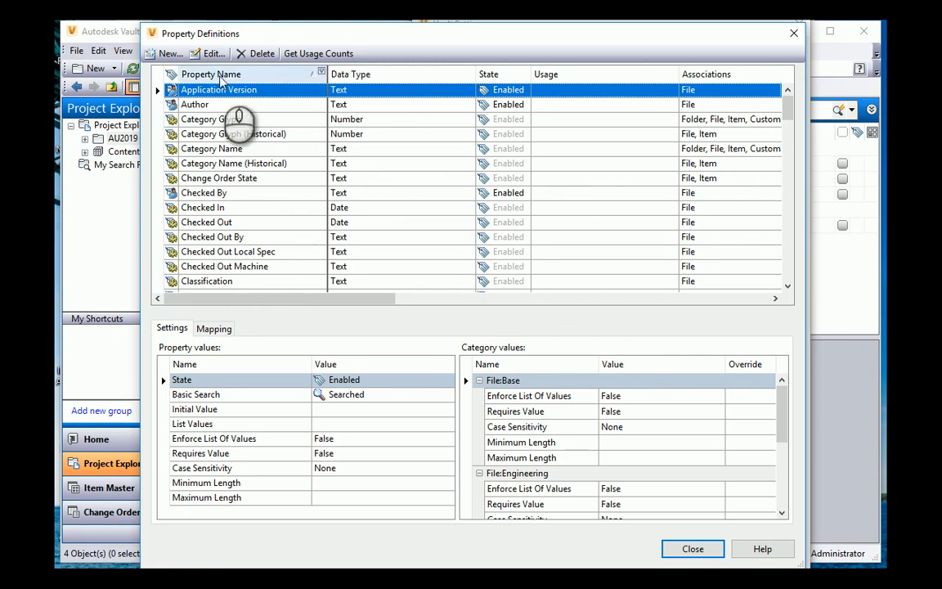
{"action": "left_click", "coordinate": [166, 54]}
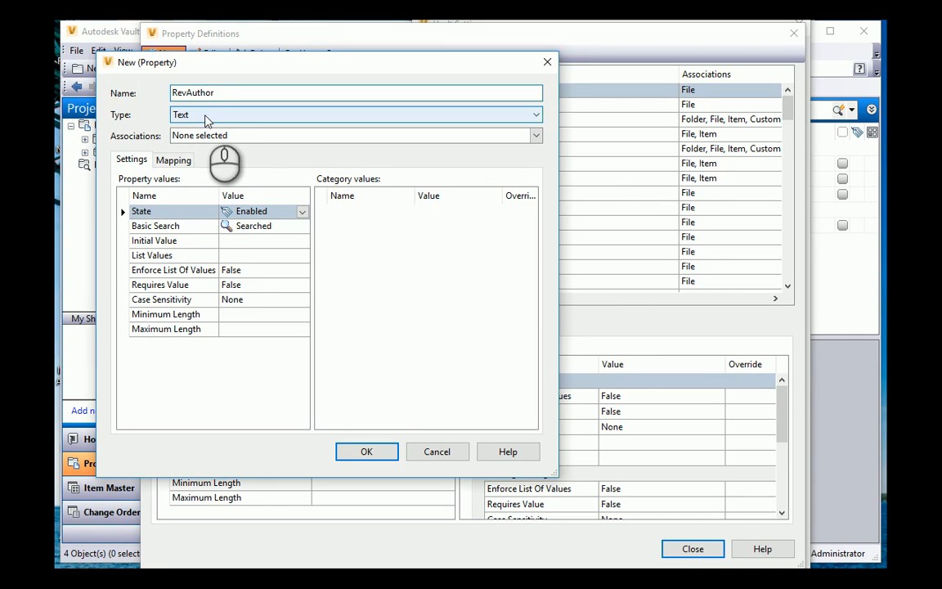
{"action": "left_click", "coordinate": [205, 115]}
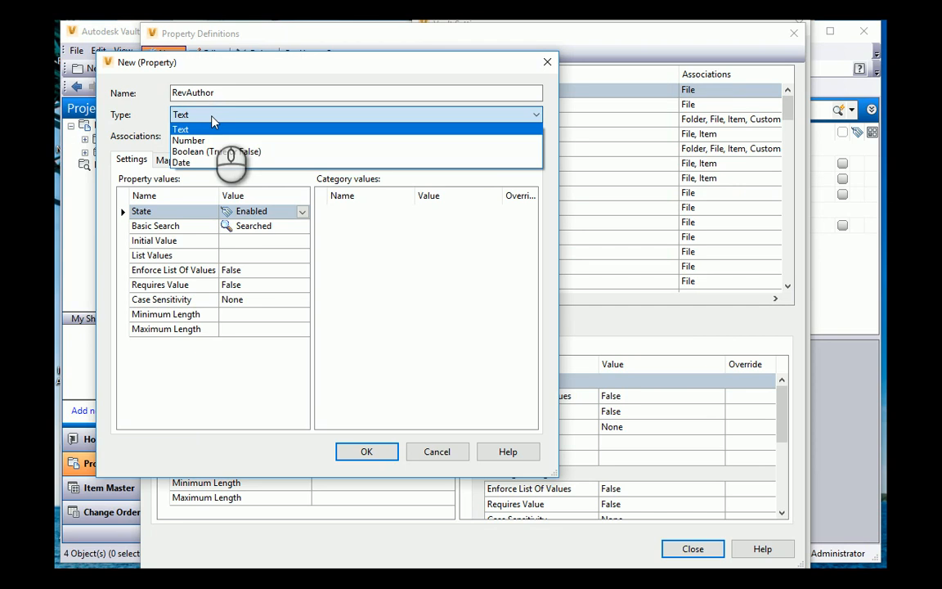
{"action": "left_click", "coordinate": [212, 120]}
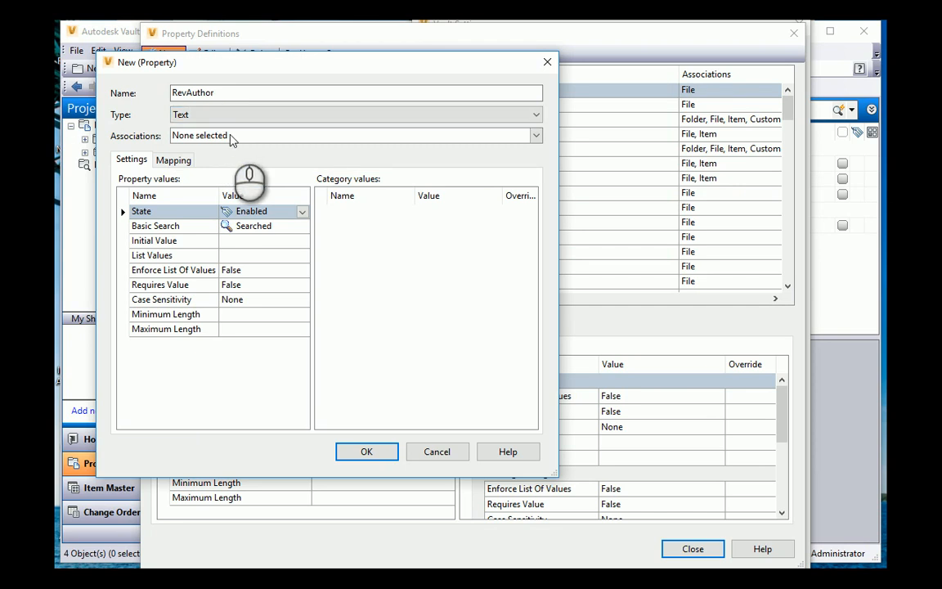
Step: Associate the RevAuthor property with File only and save the new definition
{"action": "left_click", "coordinate": [232, 138]}
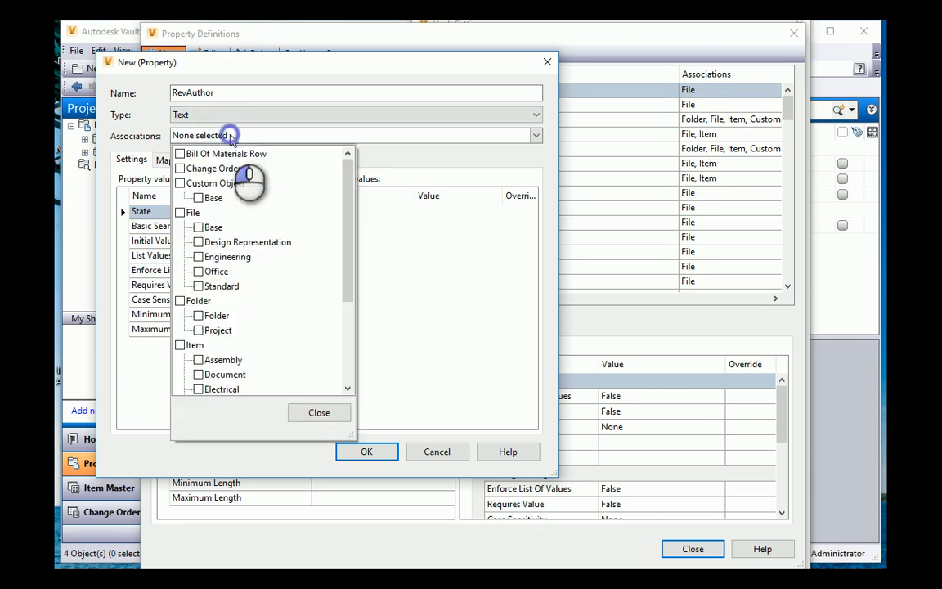
{"action": "left_click", "coordinate": [179, 213]}
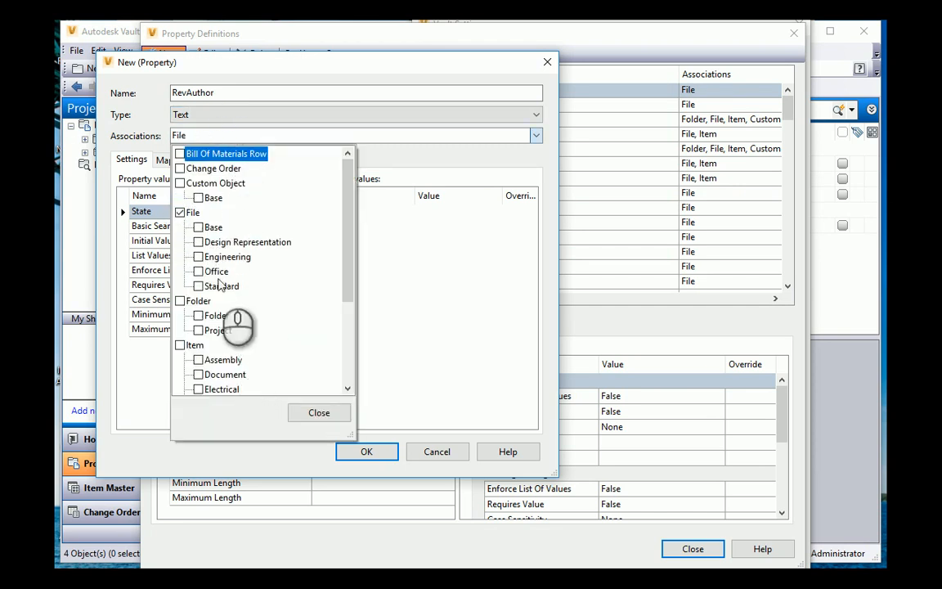
{"action": "mouse_move", "coordinate": [347, 228]}
{"action": "left_mouse_down"}
{"action": "mouse_move", "coordinate": [343, 320]}
{"action": "mouse_move", "coordinate": [344, 221]}
{"action": "left_mouse_up"}
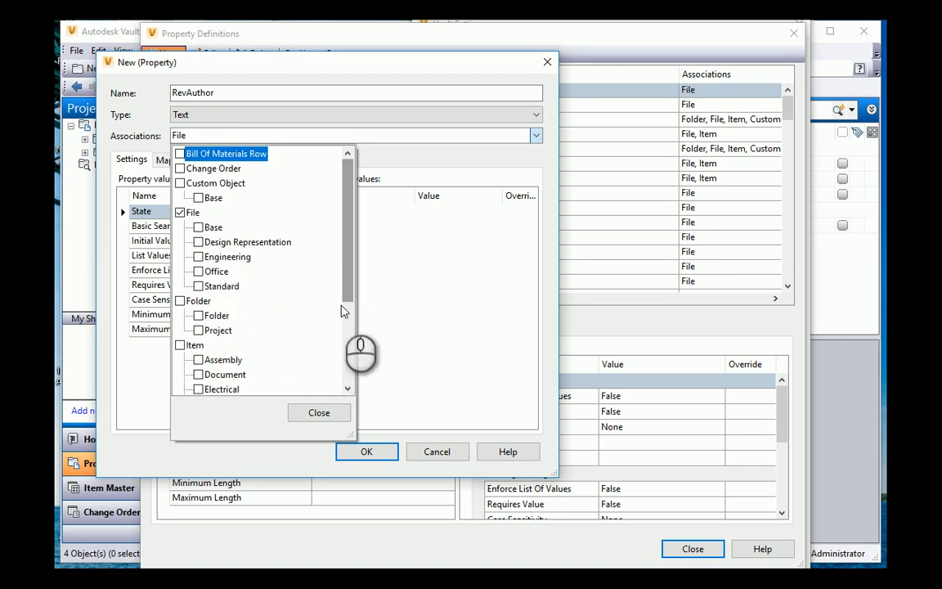
{"action": "left_click", "coordinate": [319, 413]}
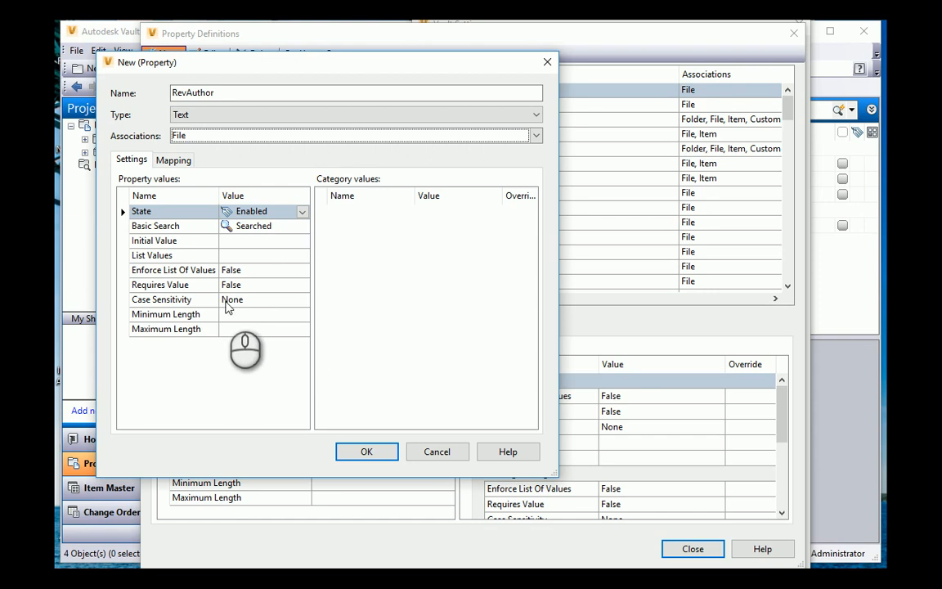
{"action": "left_click", "coordinate": [367, 452]}
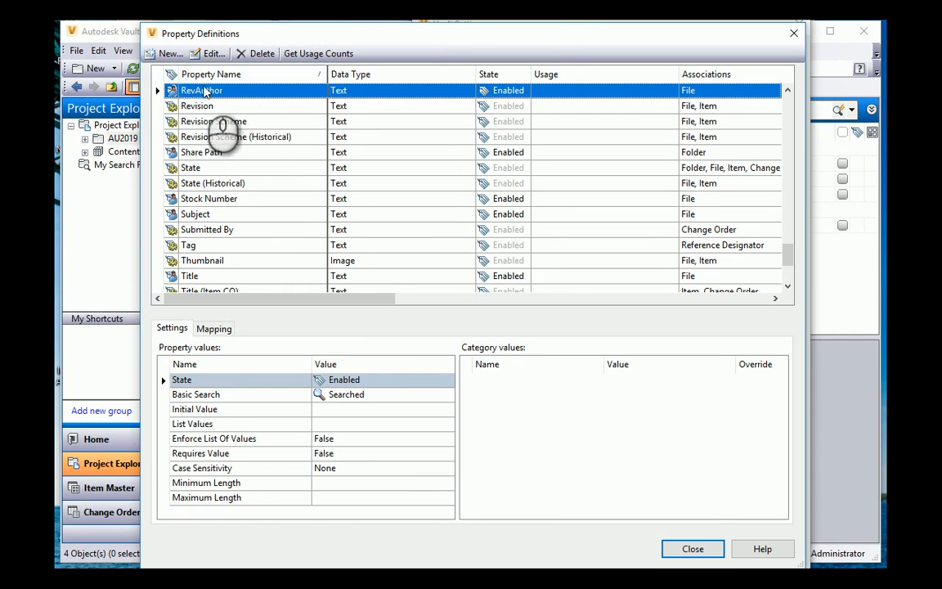
Step: Edit the RevAuthor property and add a new mapping row for the File entity
{"action": "left_click", "coordinate": [213, 54]}
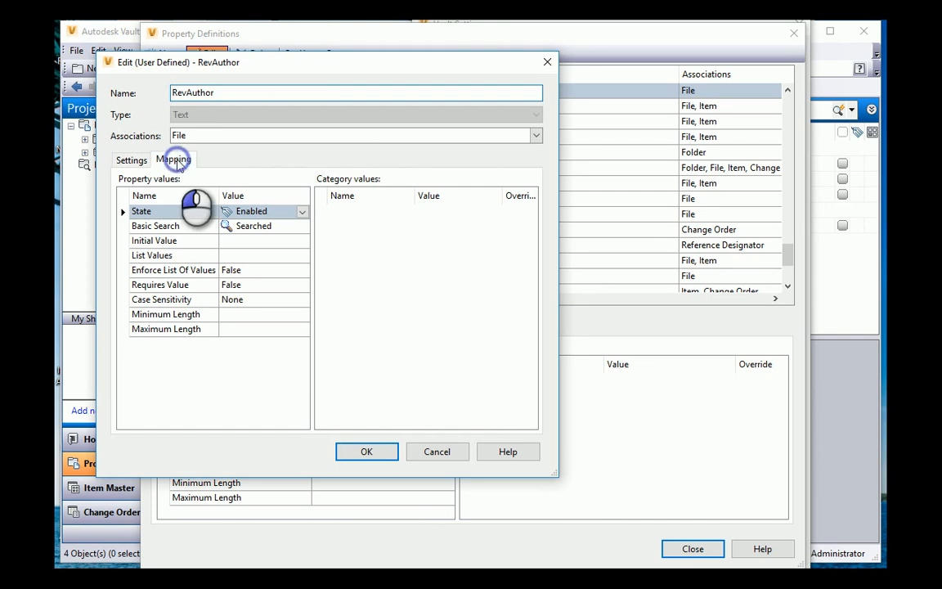
{"action": "left_click", "coordinate": [176, 161]}
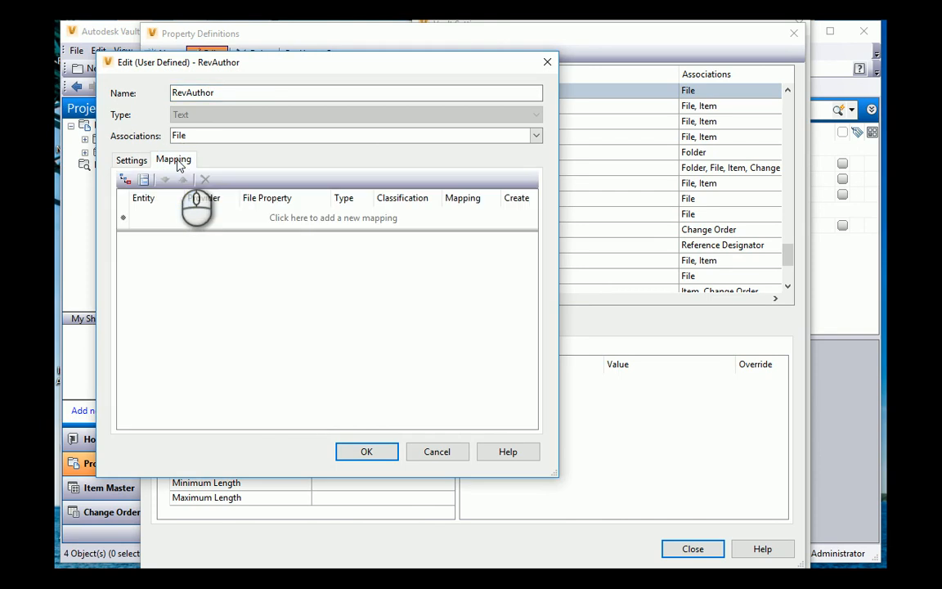
{"action": "left_click", "coordinate": [321, 220]}
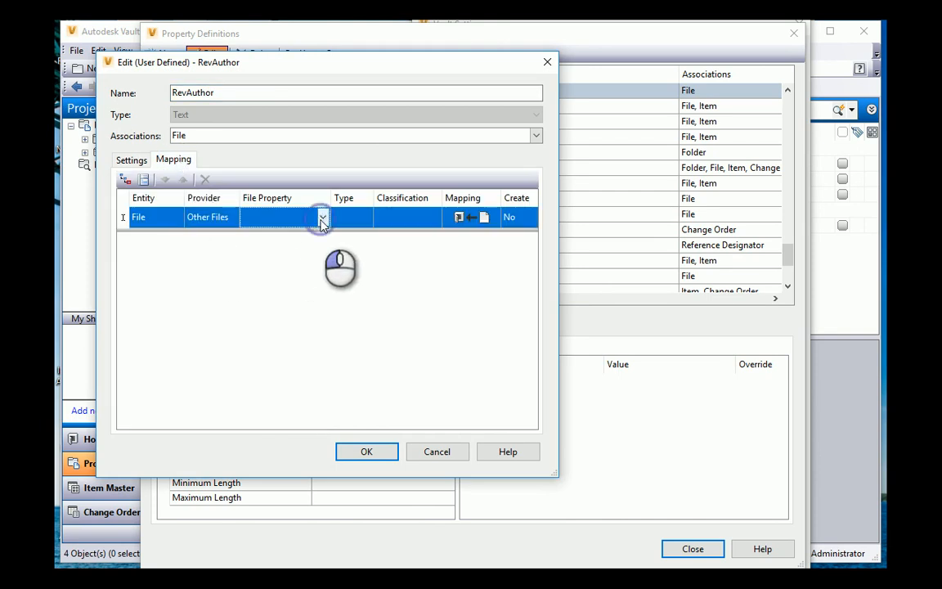
{"action": "left_click", "coordinate": [176, 219]}
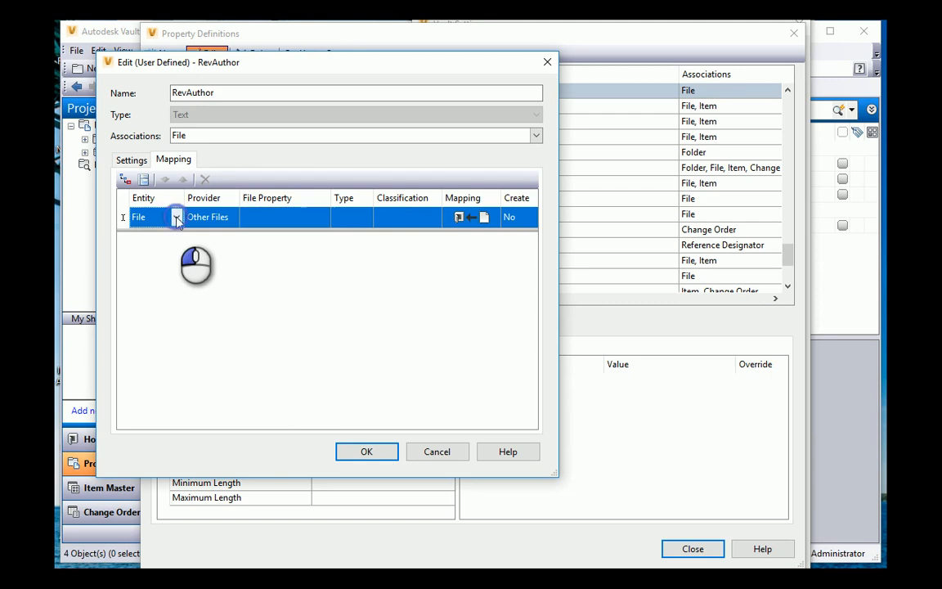
{"action": "left_click", "coordinate": [174, 217]}
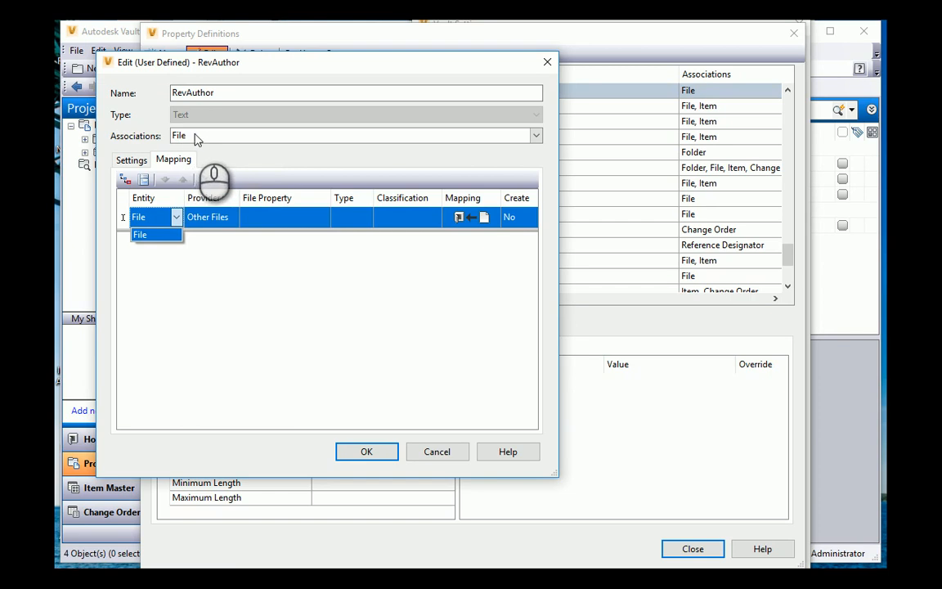
{"action": "left_click", "coordinate": [194, 246]}
{"action": "left_click", "coordinate": [163, 216]}
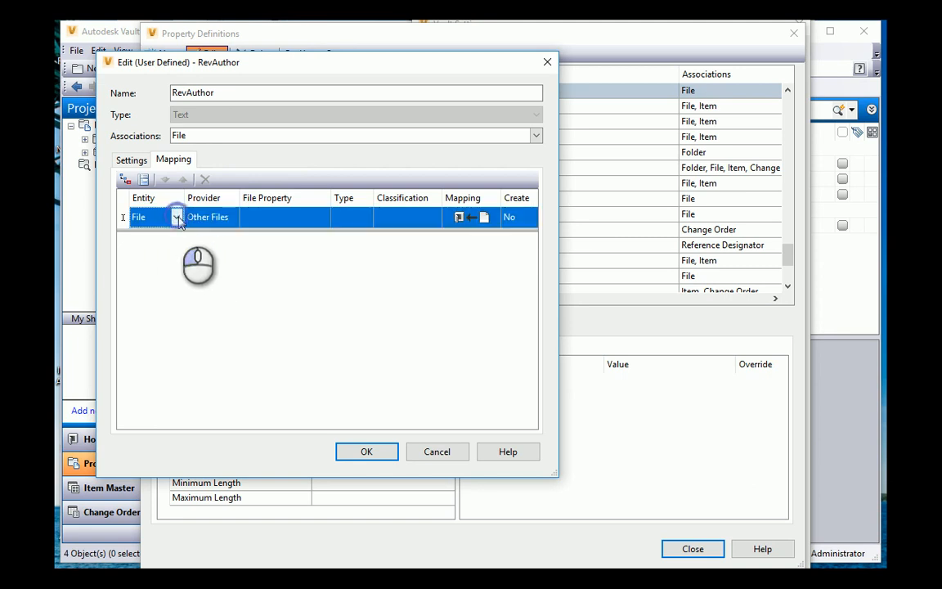
Step: Set the mapping's provider to Inventor (*.pt;*.iam;*.idw;*.ipn;*.ide)
{"action": "left_click", "coordinate": [231, 221]}
{"action": "left_click", "coordinate": [231, 218]}
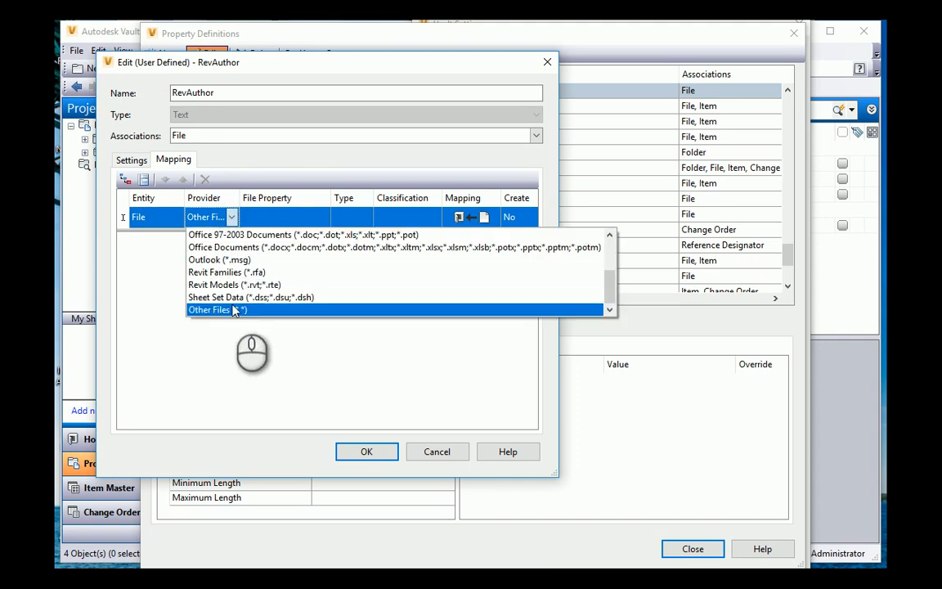
{"action": "scroll", "coordinate": [240, 304], "scroll_direction": "up", "scroll_amount": 2}
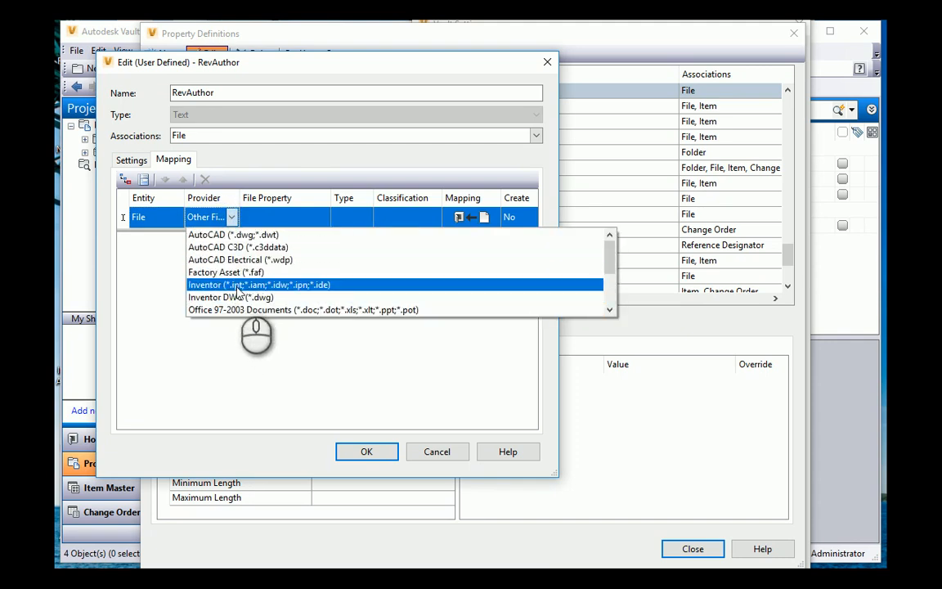
{"action": "left_click", "coordinate": [236, 286]}
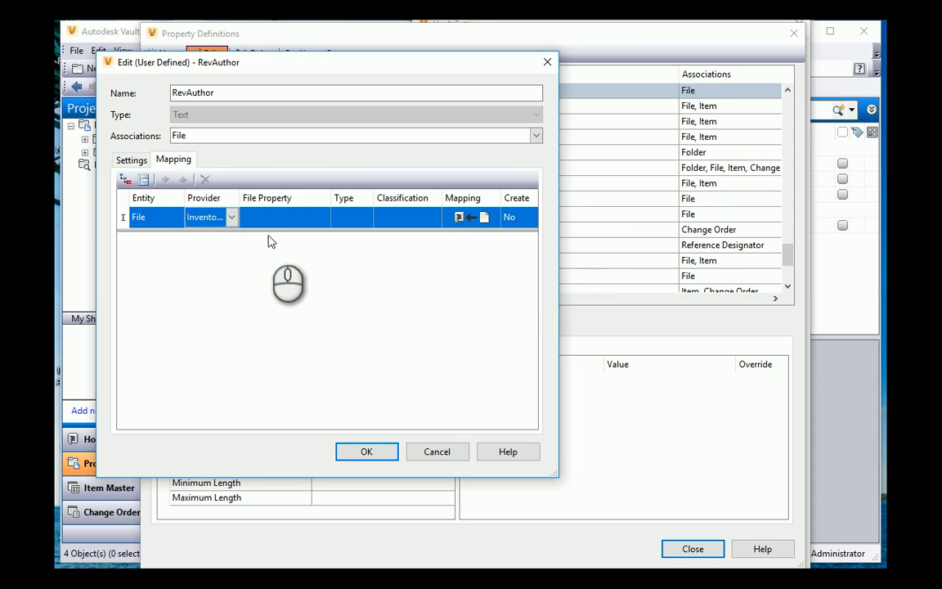
Step: Import file properties from the vault file Inventor Properties.idw in AU2019 Main/Working Files/AU2019 Revisions
{"action": "left_click", "coordinate": [295, 218]}
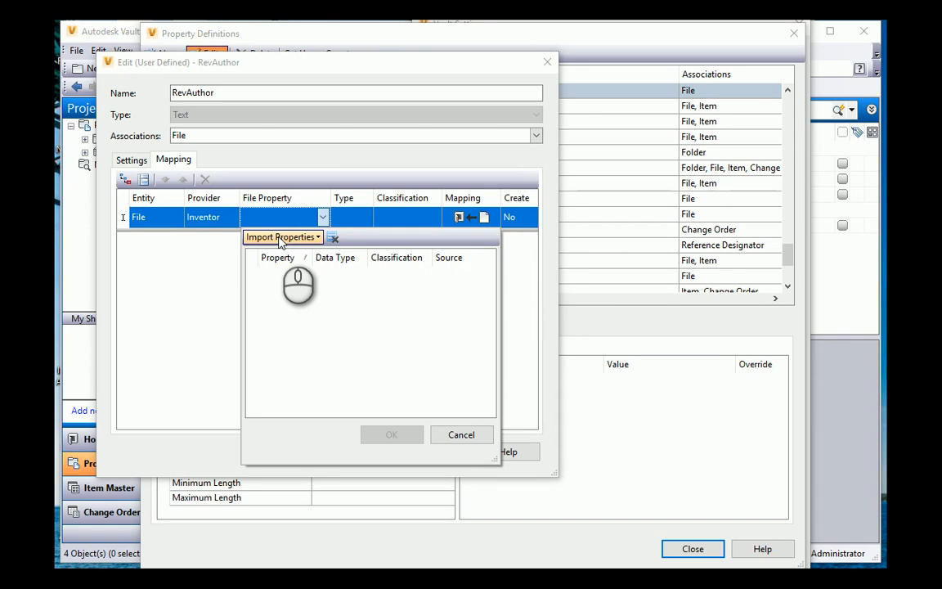
{"action": "left_click", "coordinate": [279, 238]}
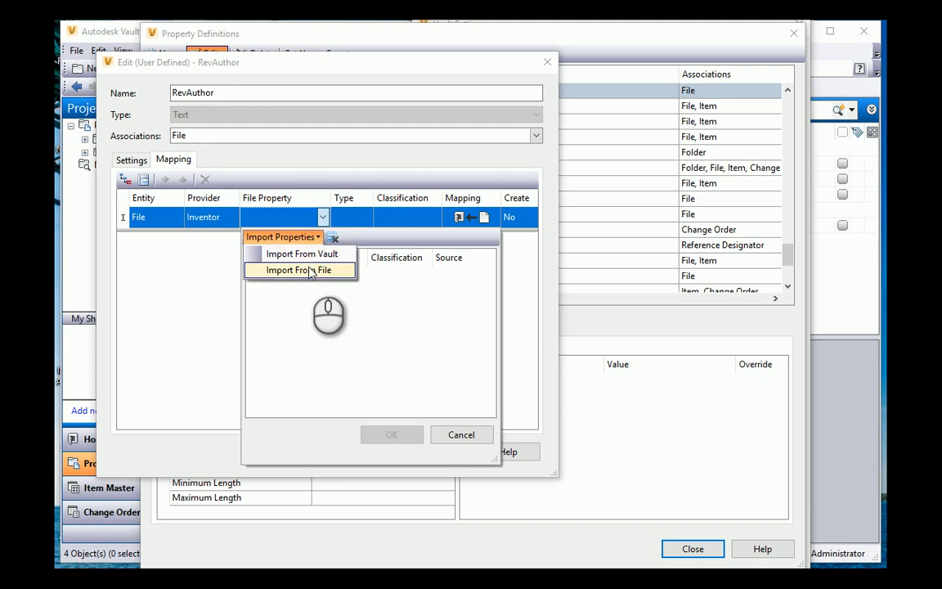
{"action": "left_click", "coordinate": [308, 255]}
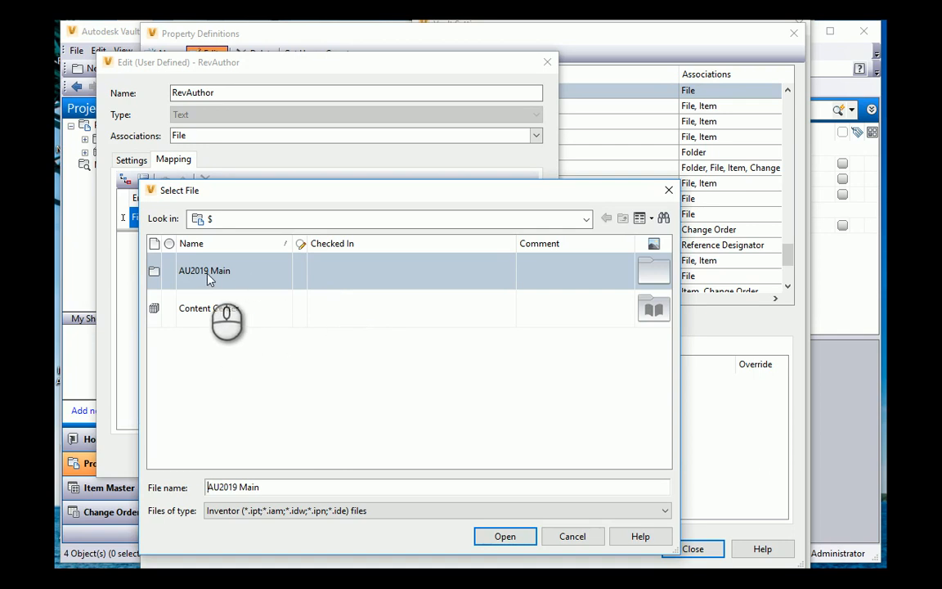
{"action": "double_click", "coordinate": [208, 279]}
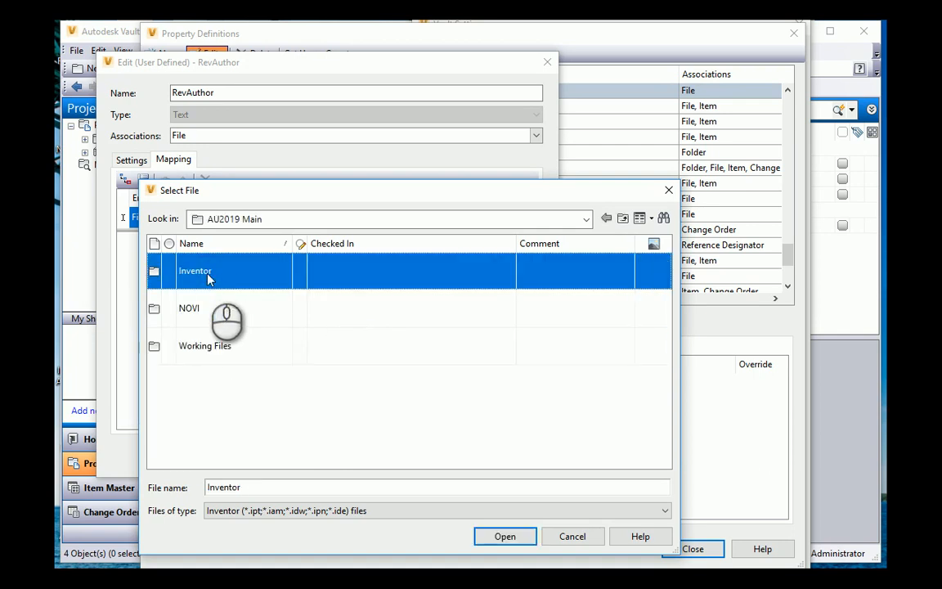
{"action": "double_click", "coordinate": [206, 350]}
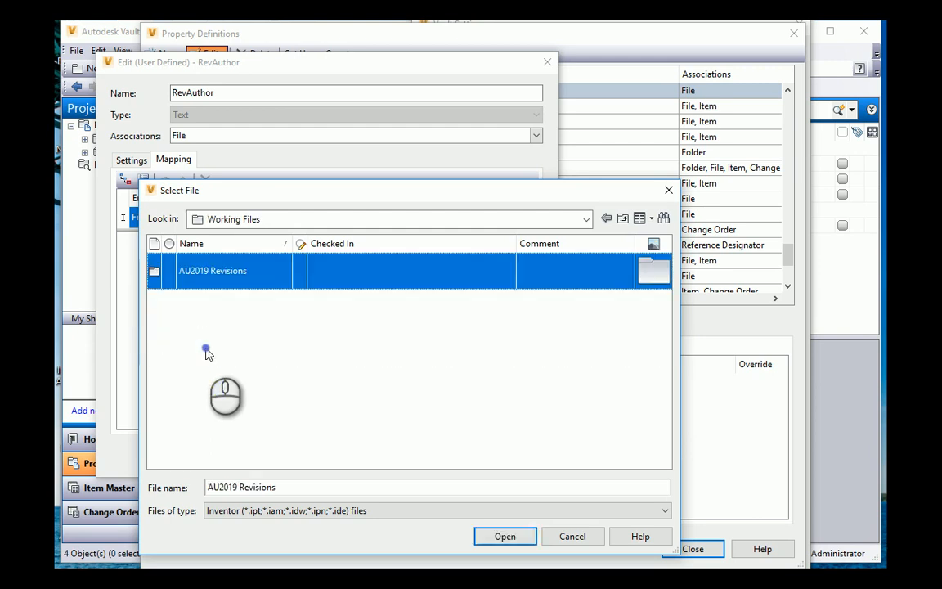
{"action": "double_click", "coordinate": [206, 273]}
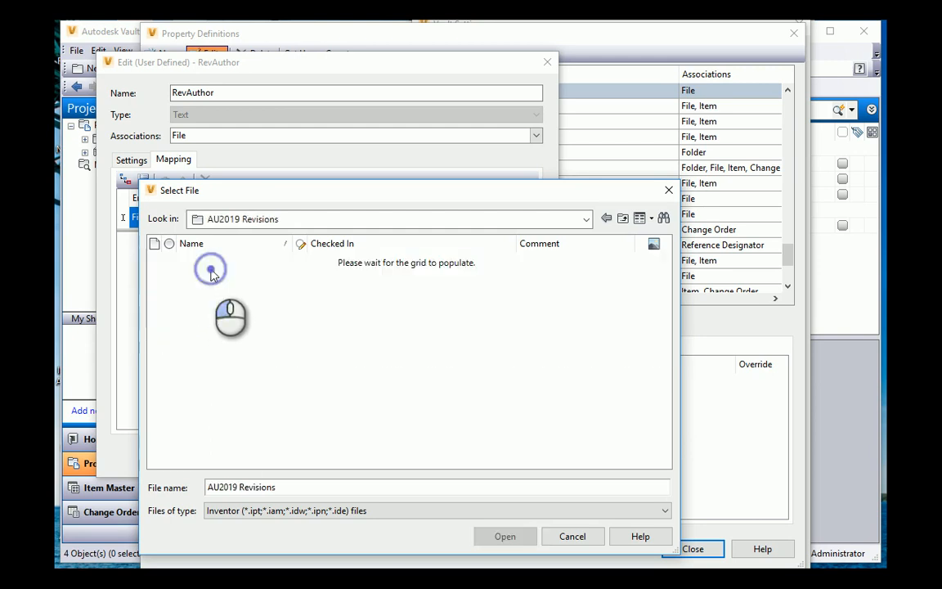
{"action": "left_click", "coordinate": [209, 274]}
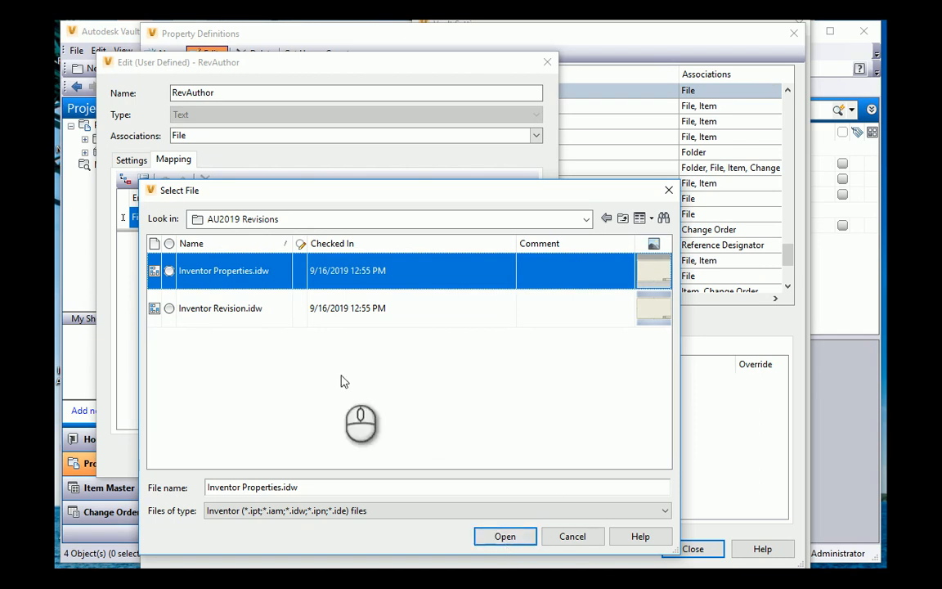
{"action": "left_click", "coordinate": [506, 540]}
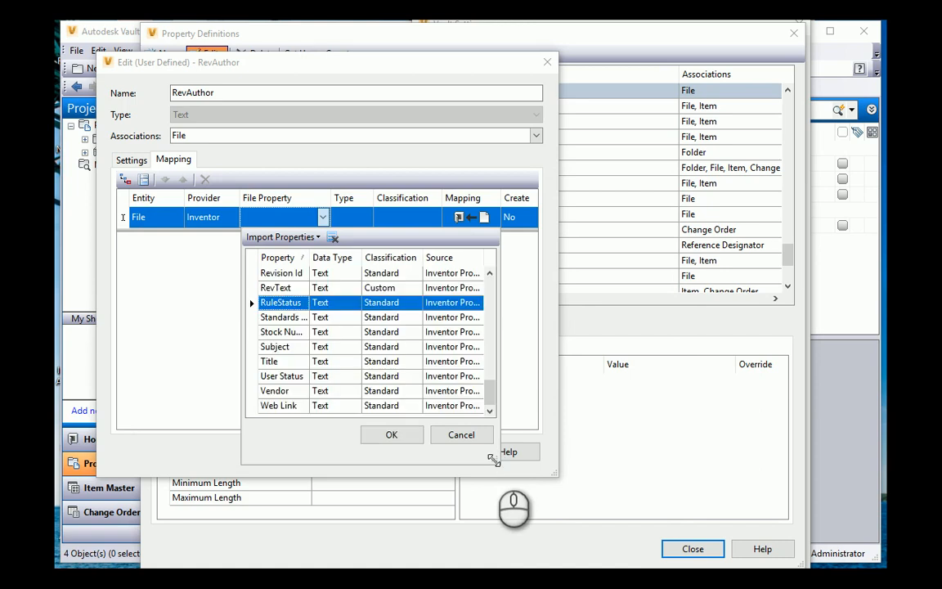
Step: Map the property to the drawing's custom RevAuthor file property, using the two-way mapping direction
{"action": "left_click_drag", "start_coordinate": [494, 460], "coordinate": [666, 570]}
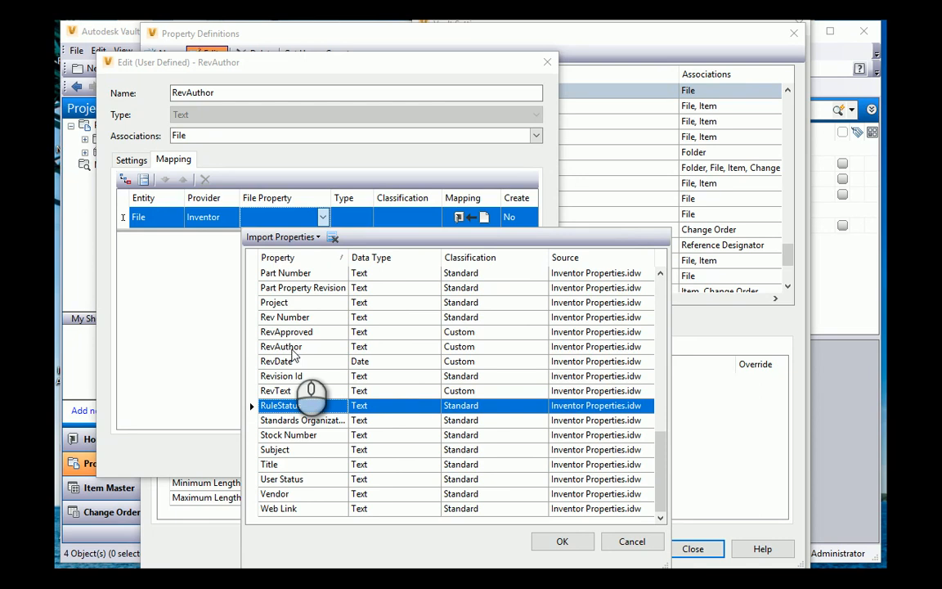
{"action": "left_click", "coordinate": [292, 349]}
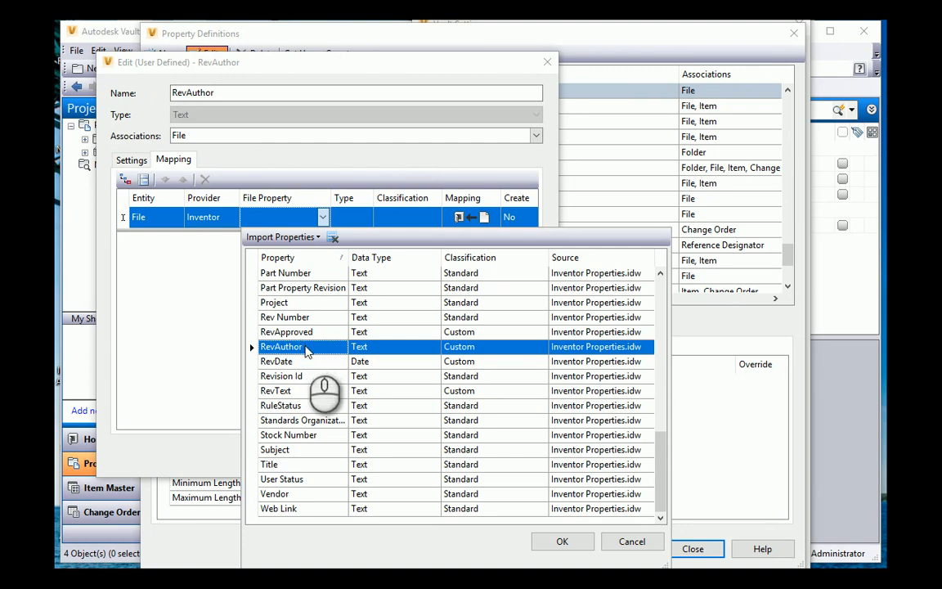
{"action": "left_click", "coordinate": [564, 541]}
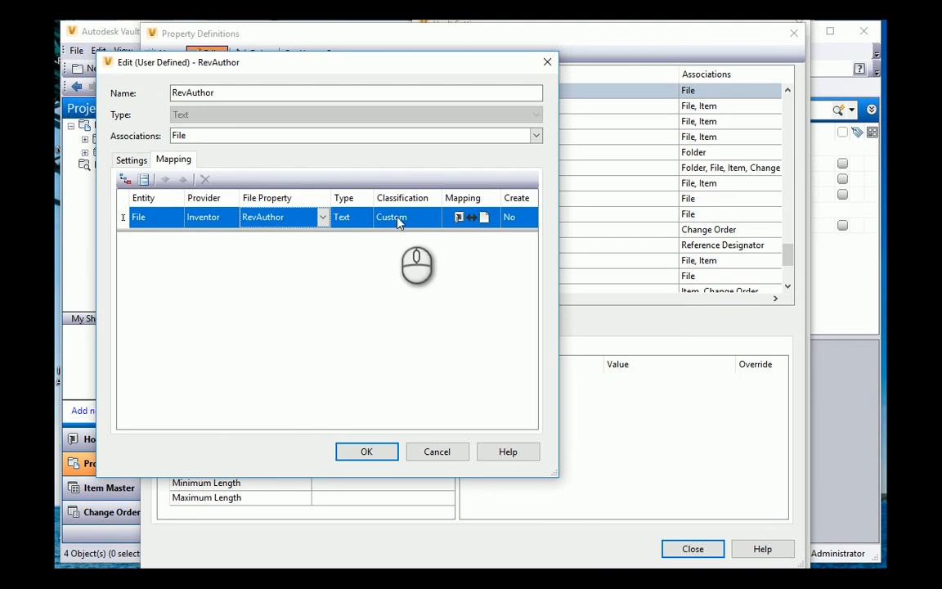
{"action": "left_click", "coordinate": [487, 221]}
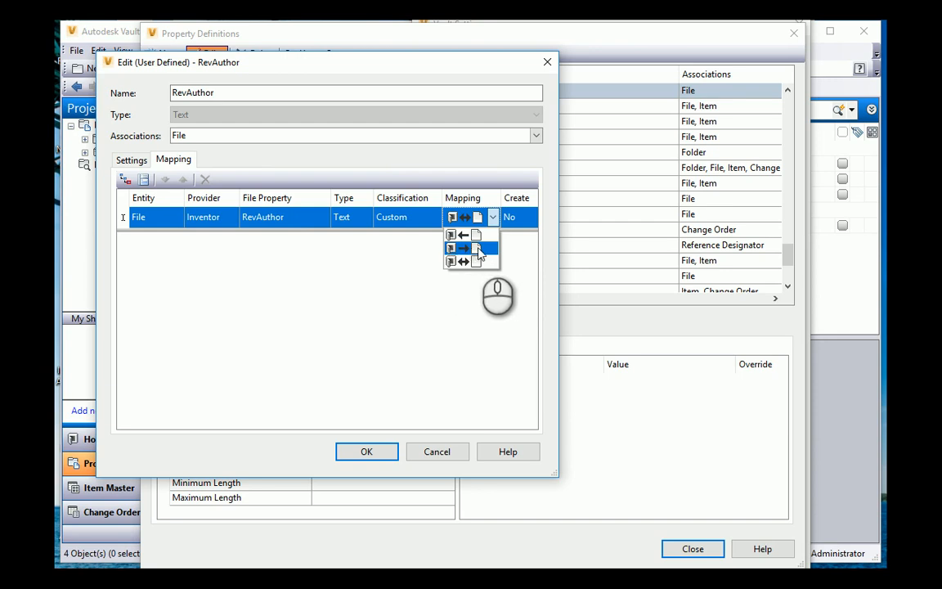
{"action": "left_click", "coordinate": [478, 261]}
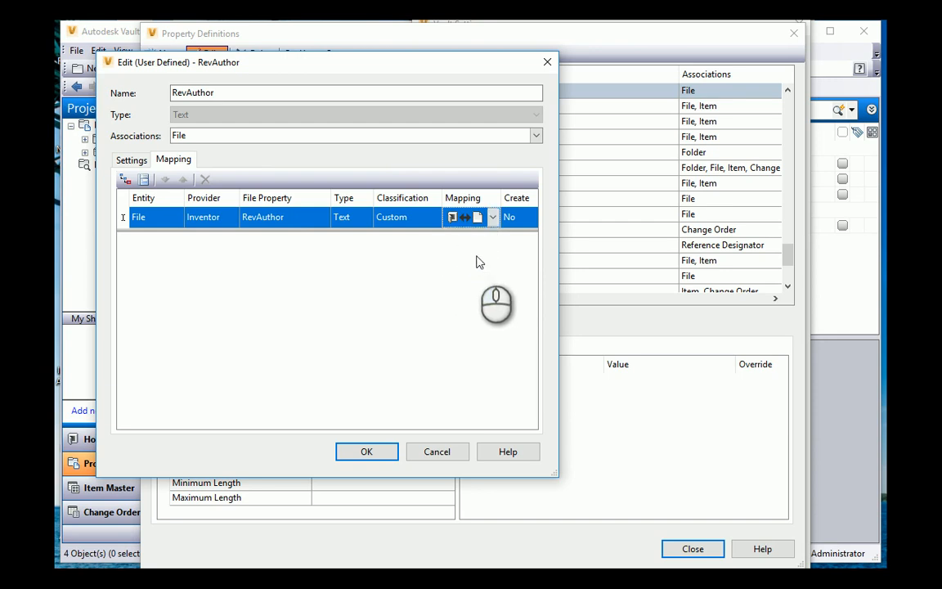
Step: Set the mapping's Create option to Yes and save the edited RevAuthor property
{"action": "left_click_drag", "start_coordinate": [559, 239], "coordinate": [629, 254]}
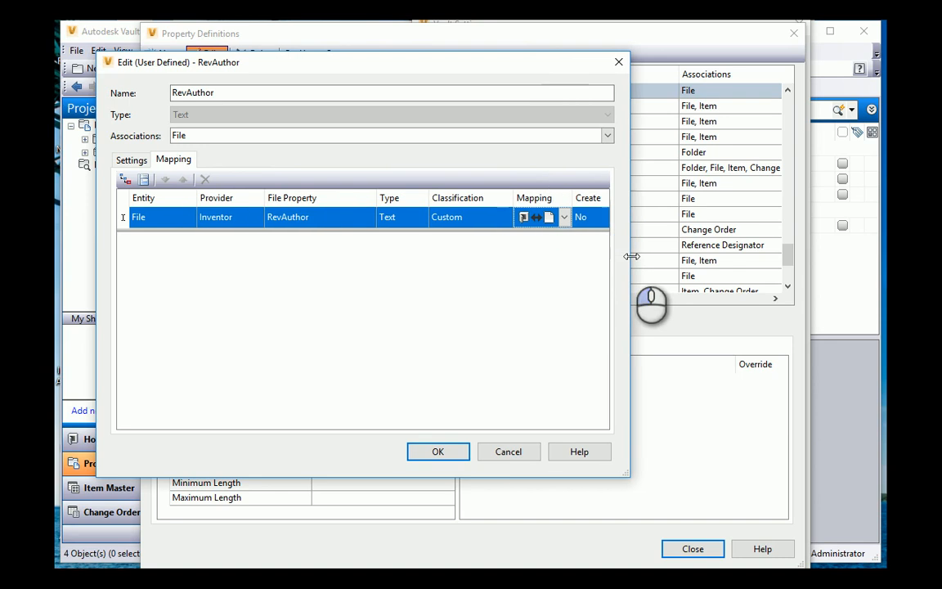
{"action": "left_click", "coordinate": [602, 218]}
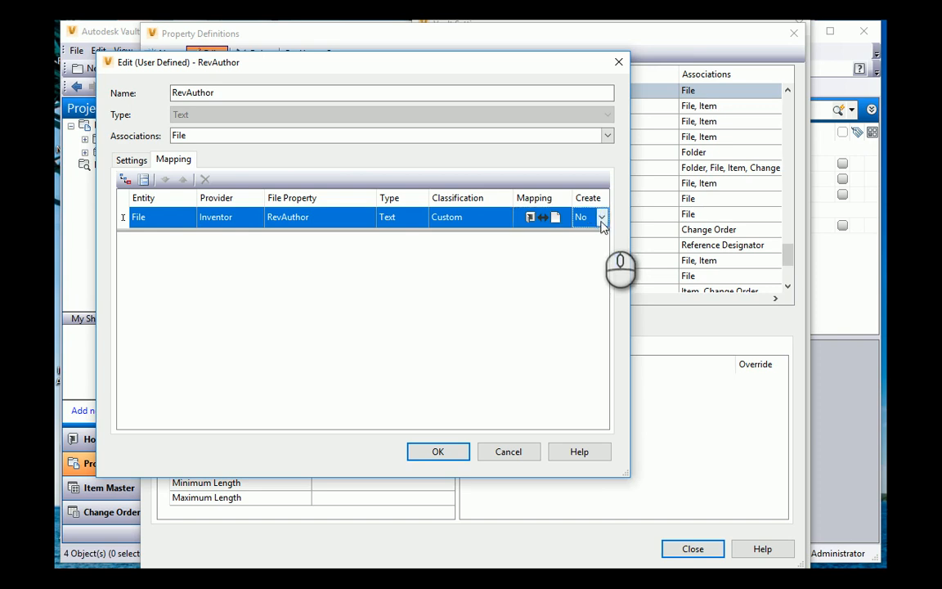
{"action": "left_click", "coordinate": [602, 217]}
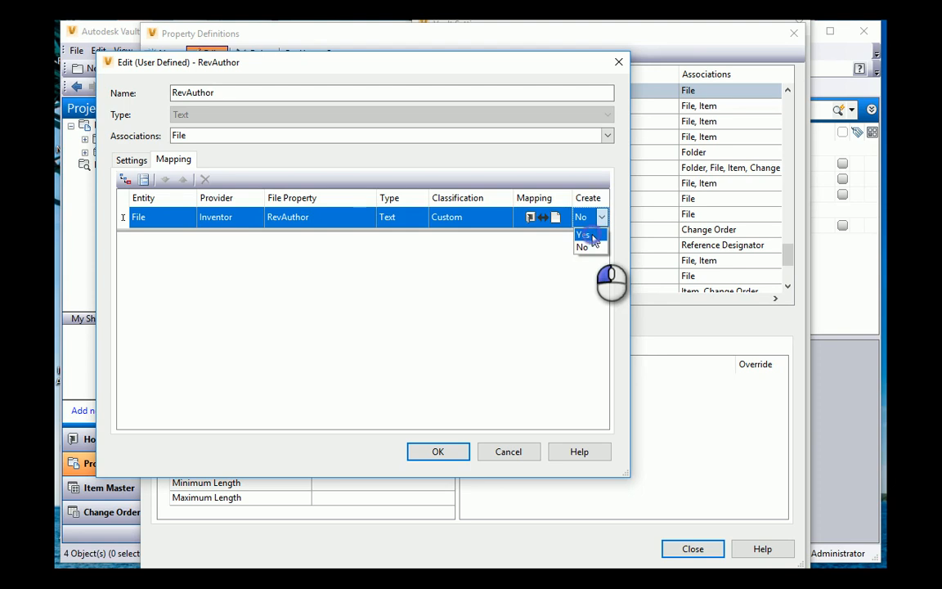
{"action": "left_click", "coordinate": [593, 236]}
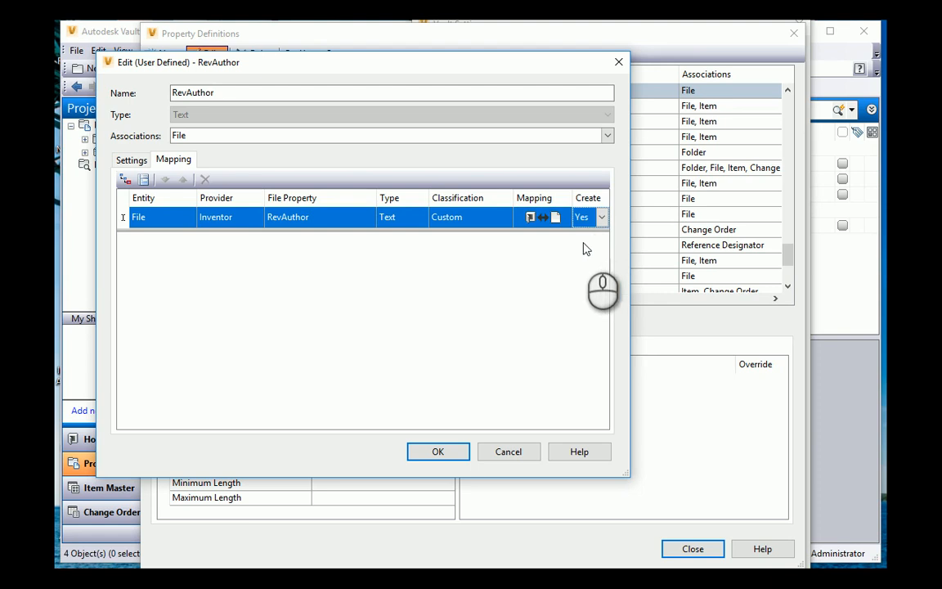
{"action": "left_click", "coordinate": [434, 454]}
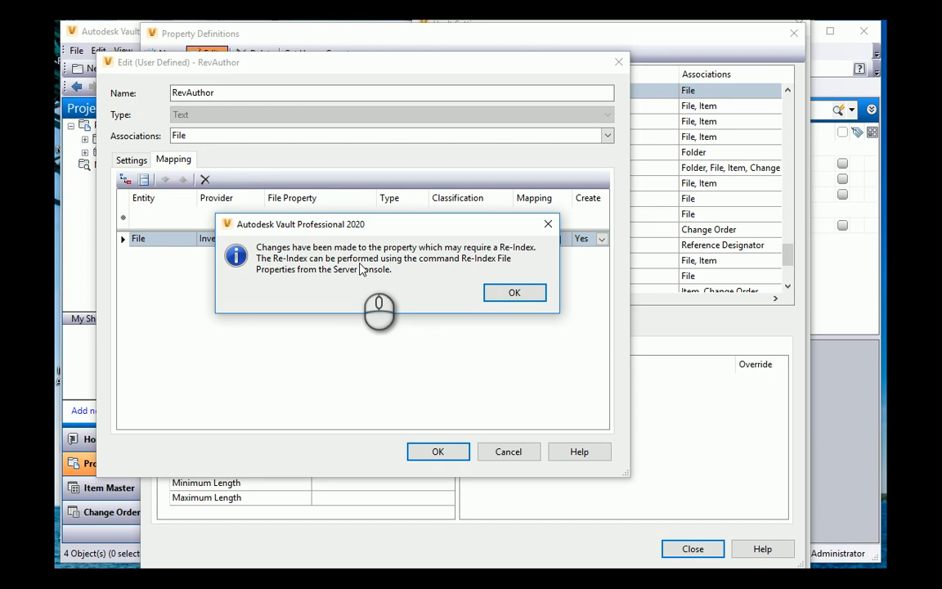
{"action": "left_click", "coordinate": [515, 295]}
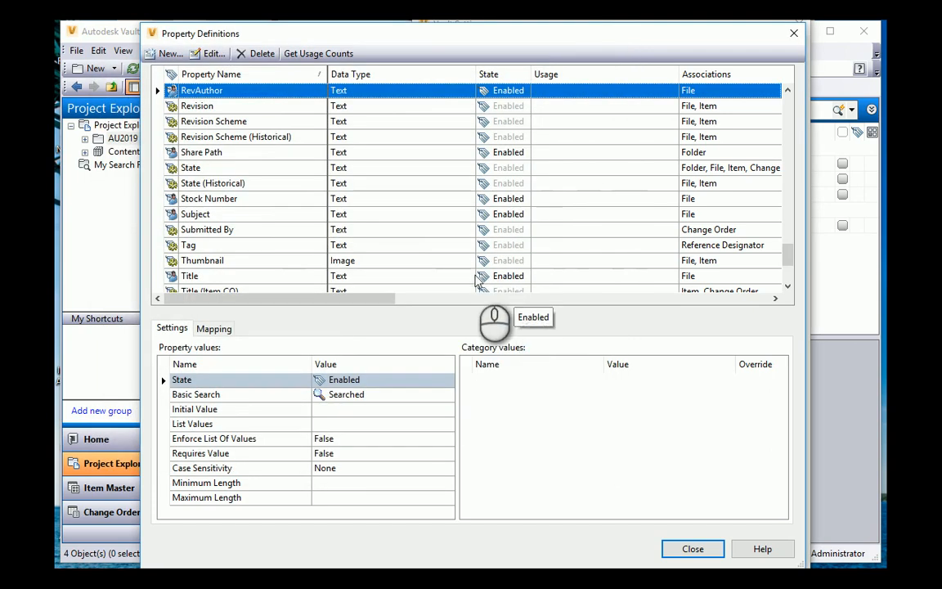